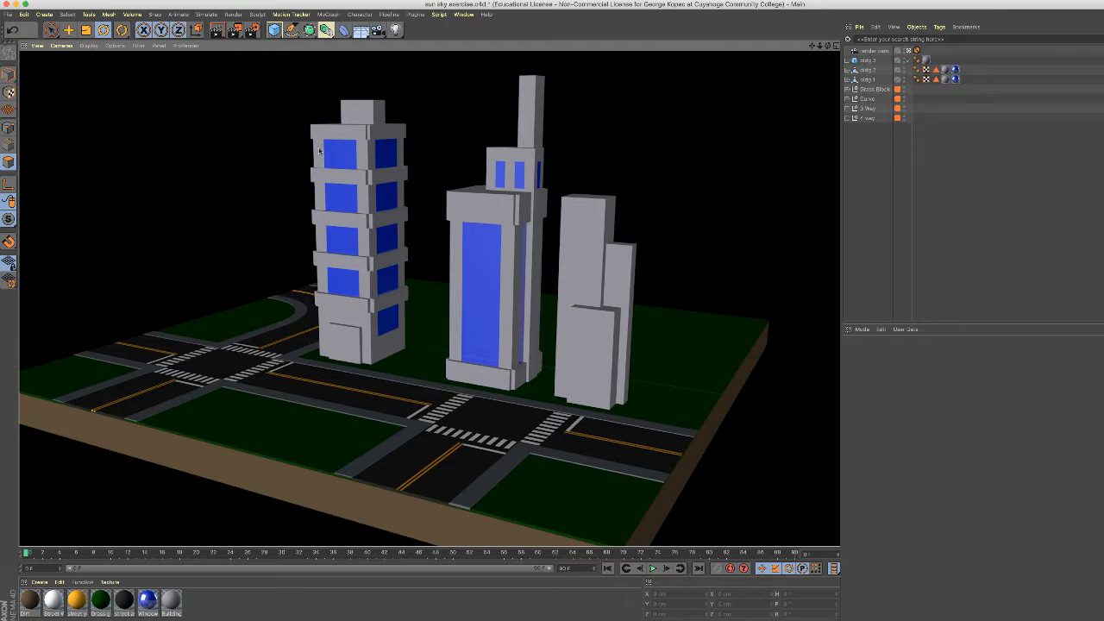
Add a Sky object to the cityscape scene and render the perspective view.
click(262, 100)
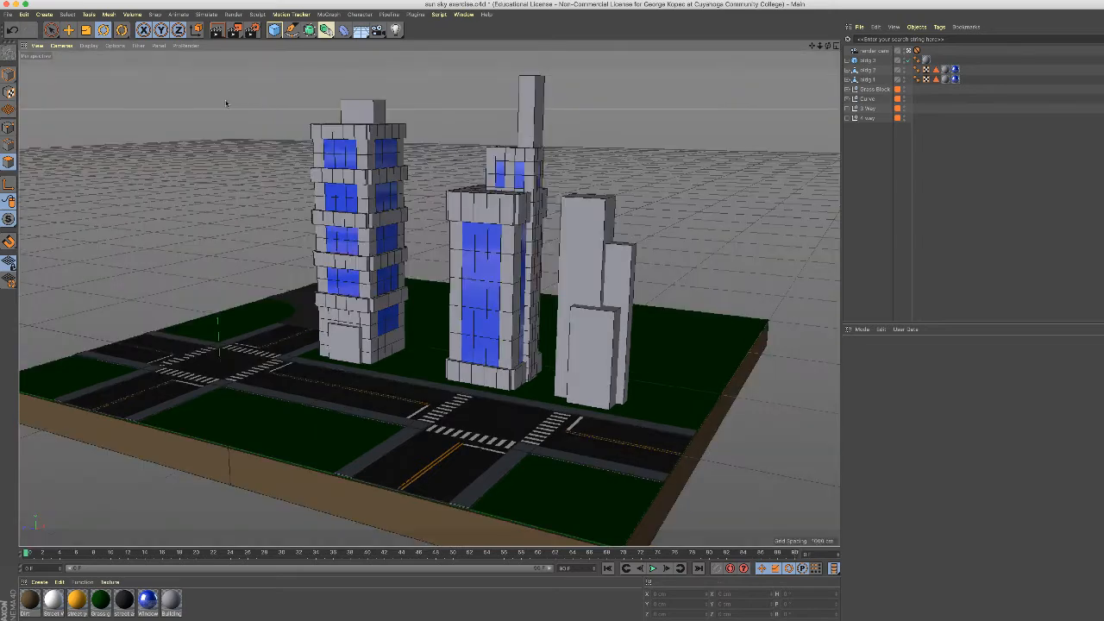
click(362, 31)
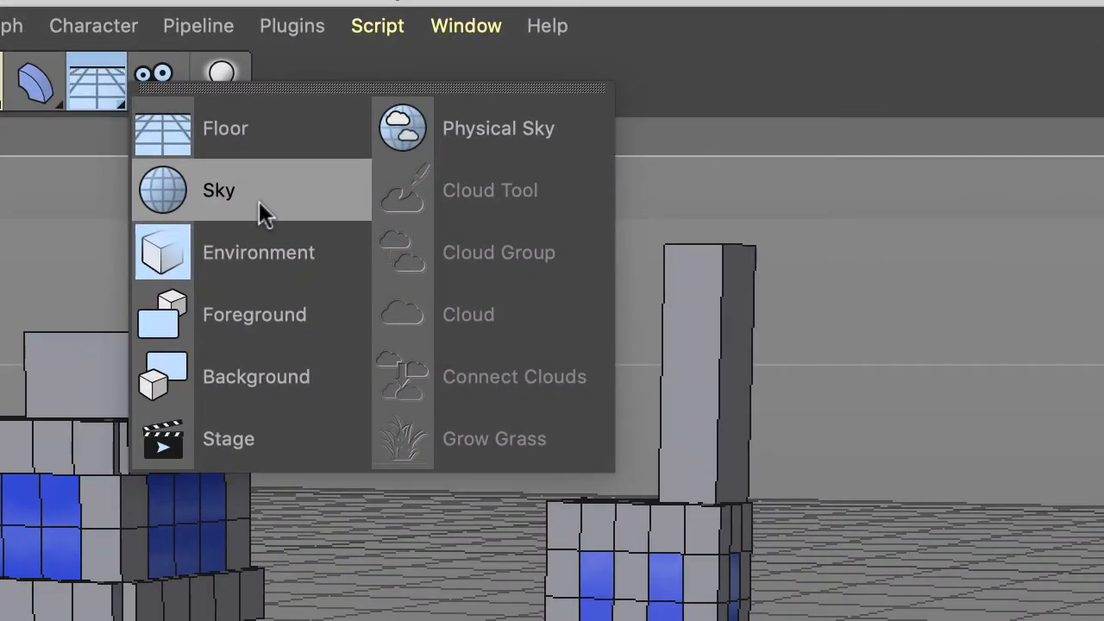
click(259, 201)
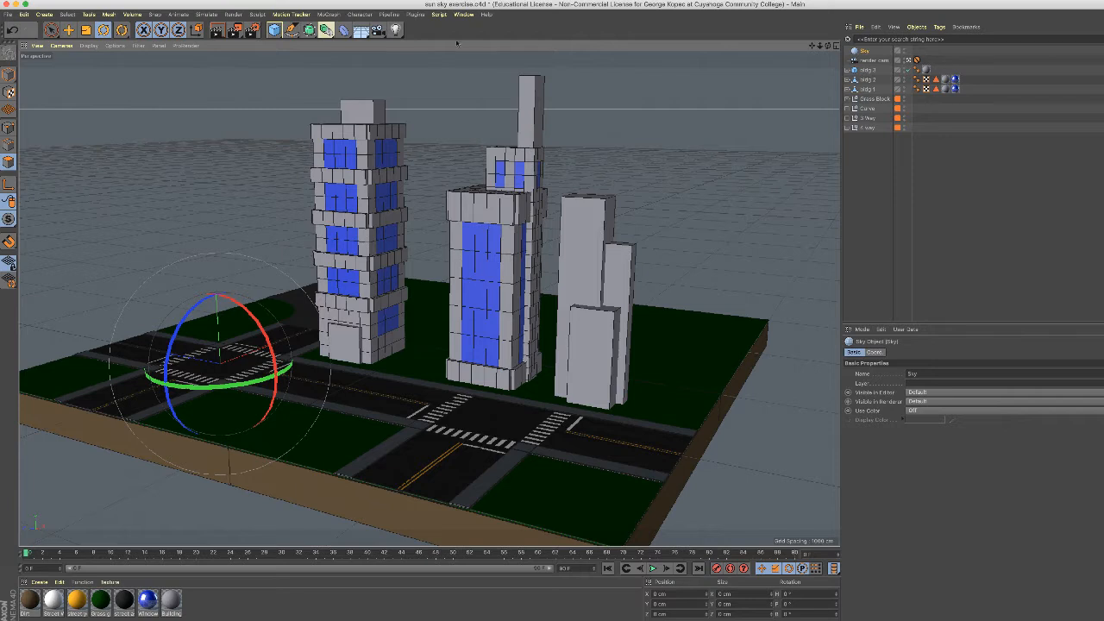
click(217, 29)
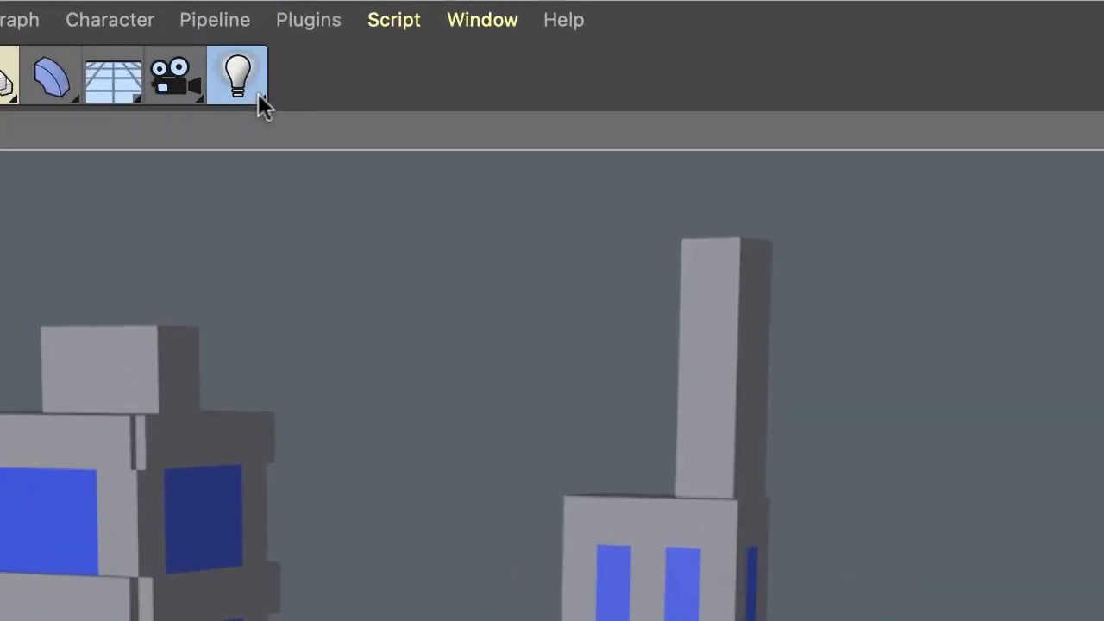
Add a Sun Light to the scene and render the view to preview its lighting.
click(399, 33)
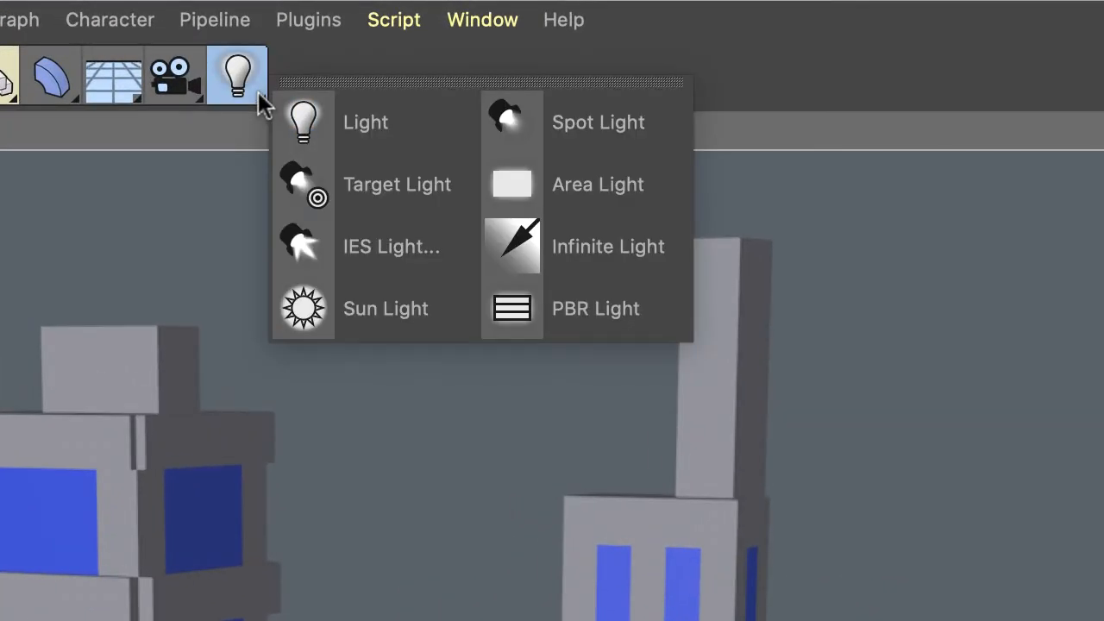
click(389, 310)
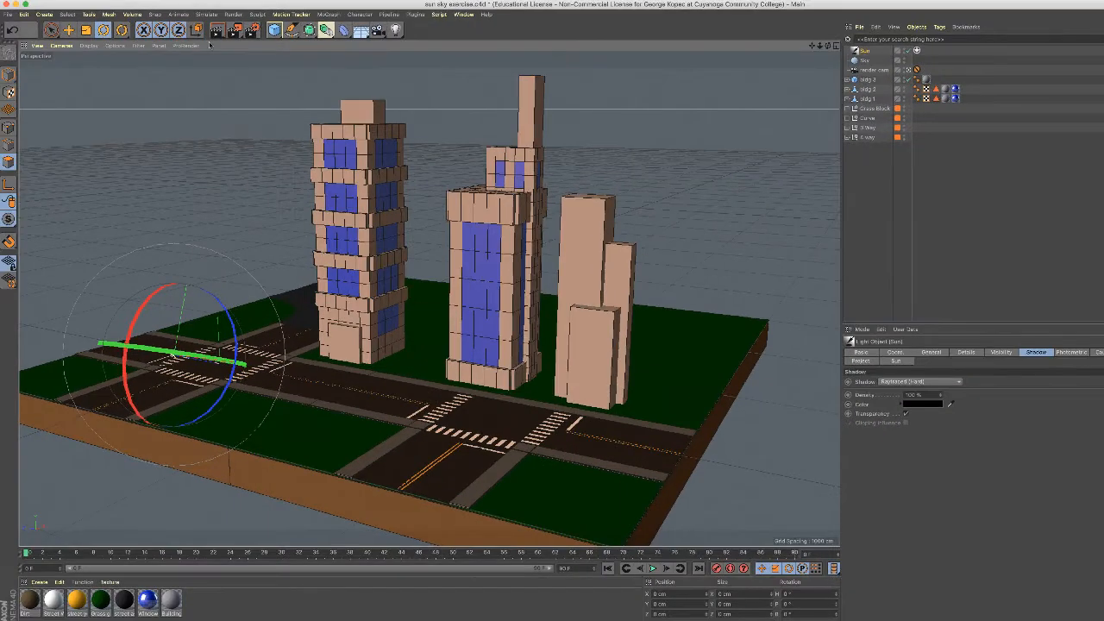
click(215, 29)
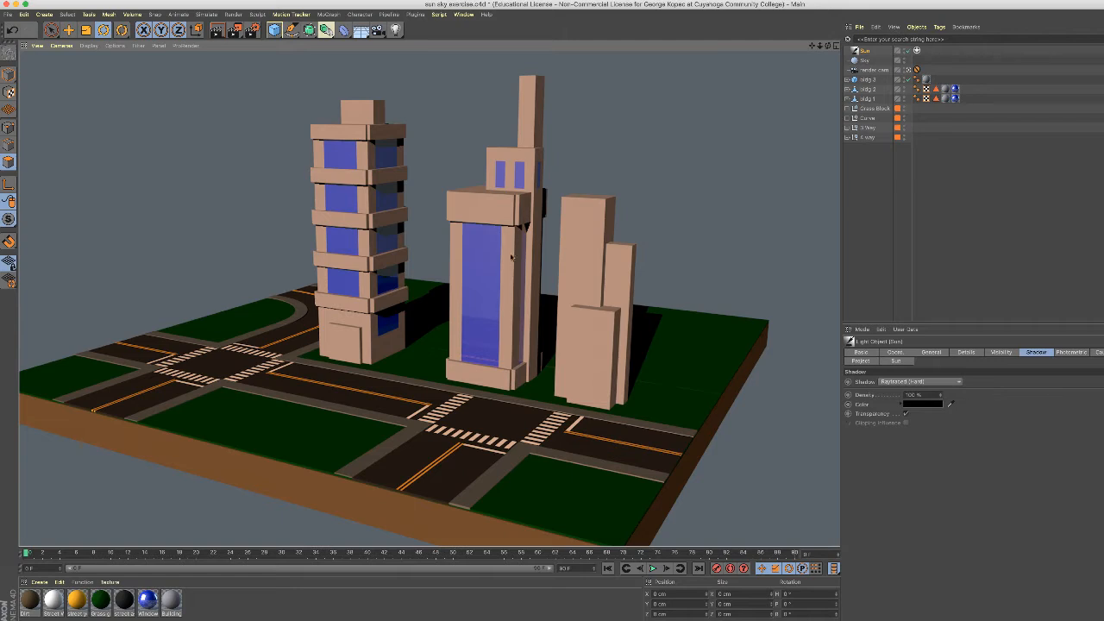
Set the hour of the Sun light's time to 8 and render the view.
click(866, 52)
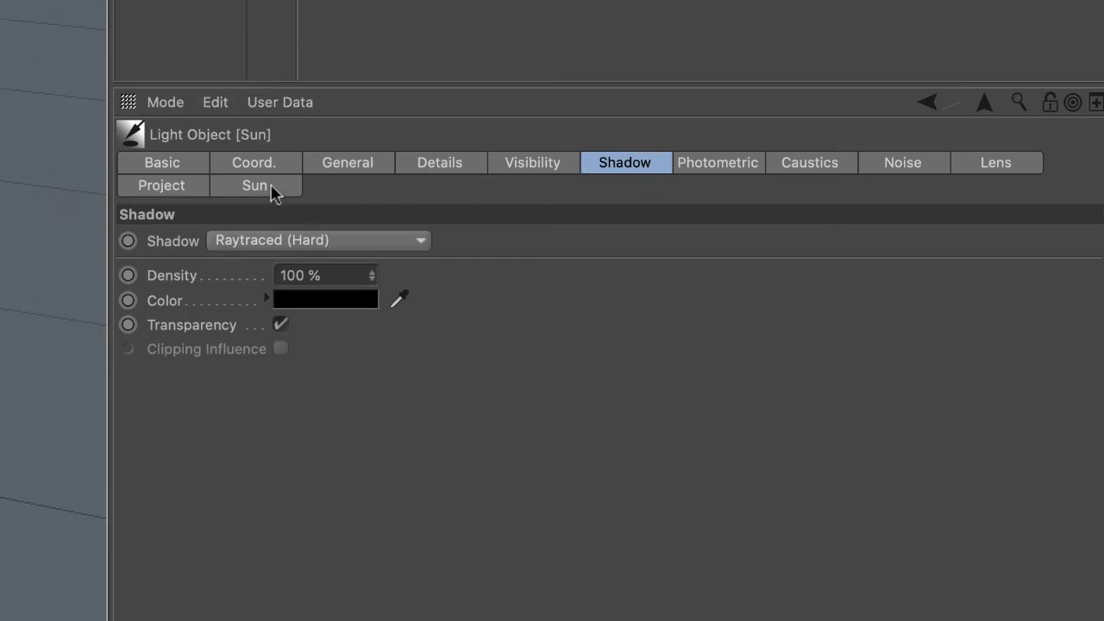
click(250, 189)
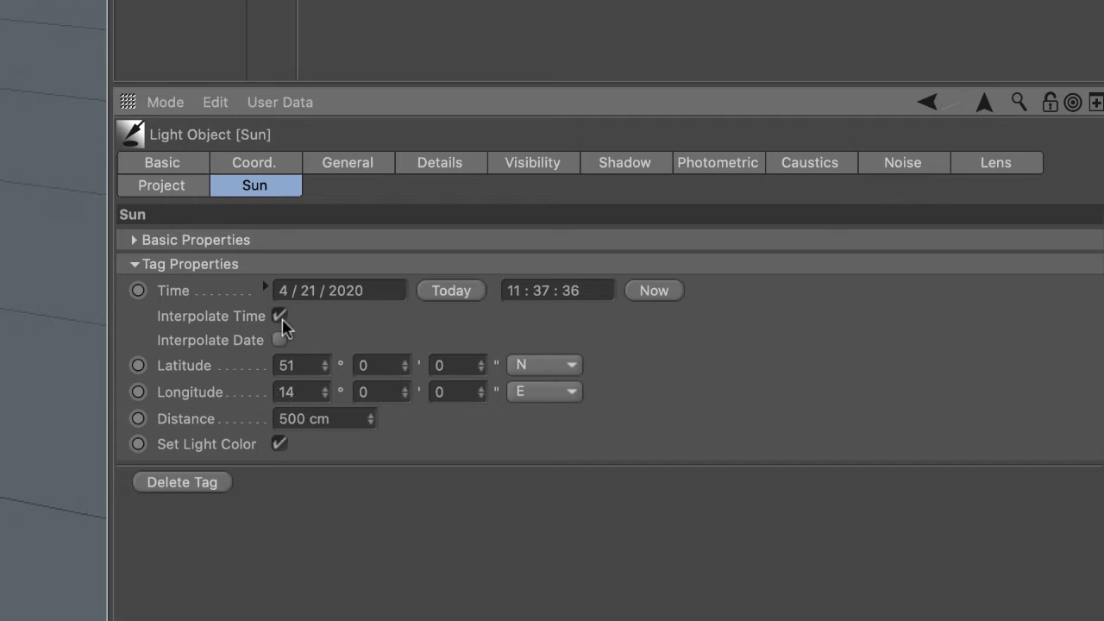
double_click(516, 291)
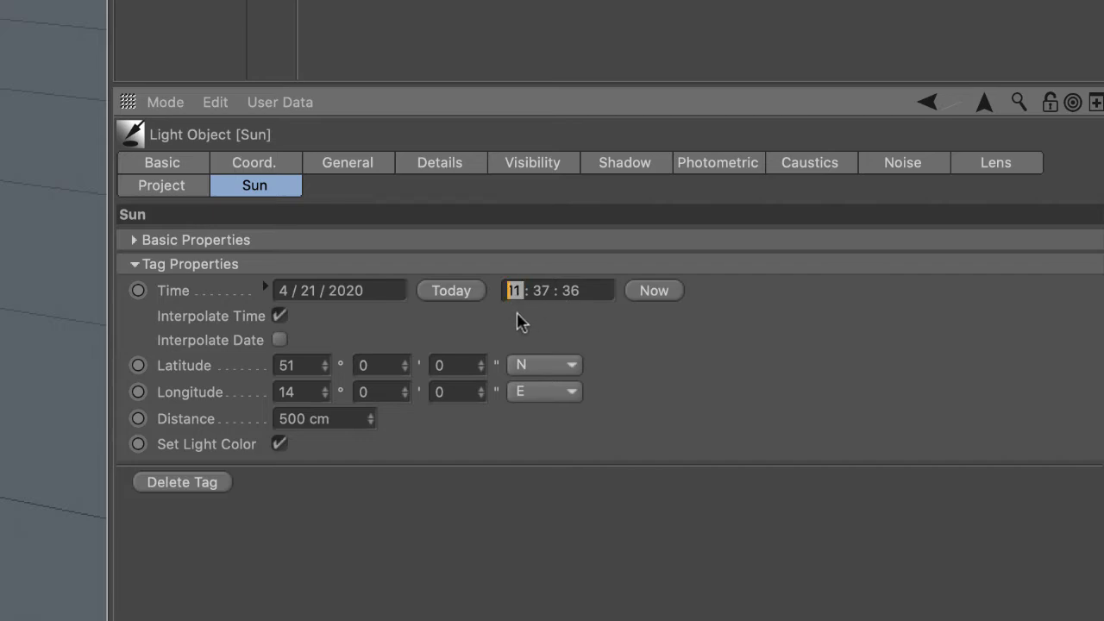
click(521, 313)
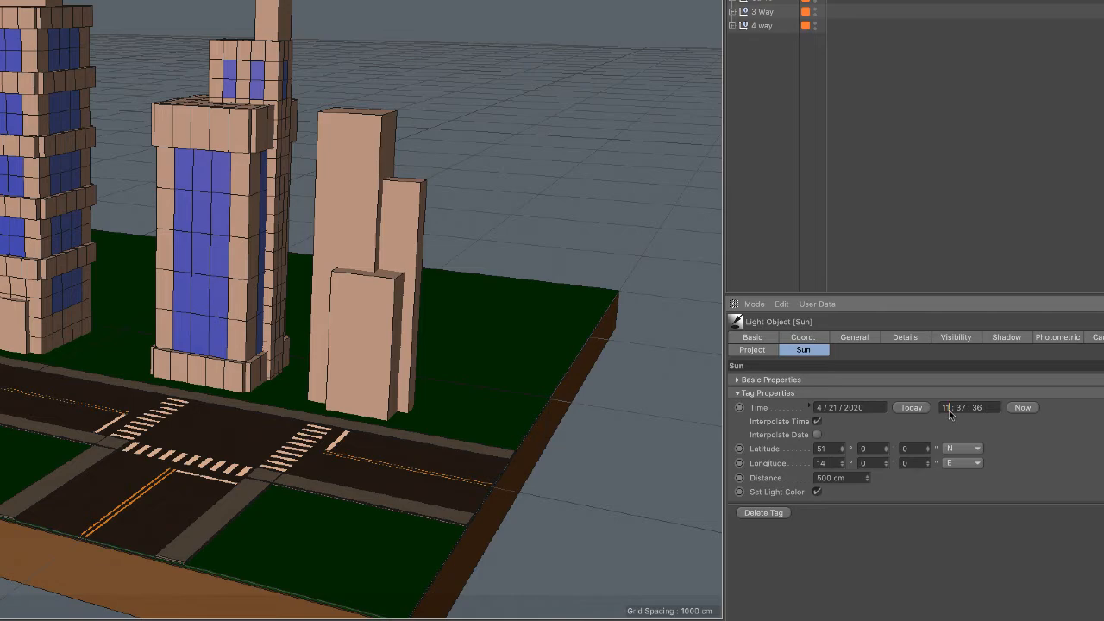
double_click(946, 411)
text(8)
key(Return)
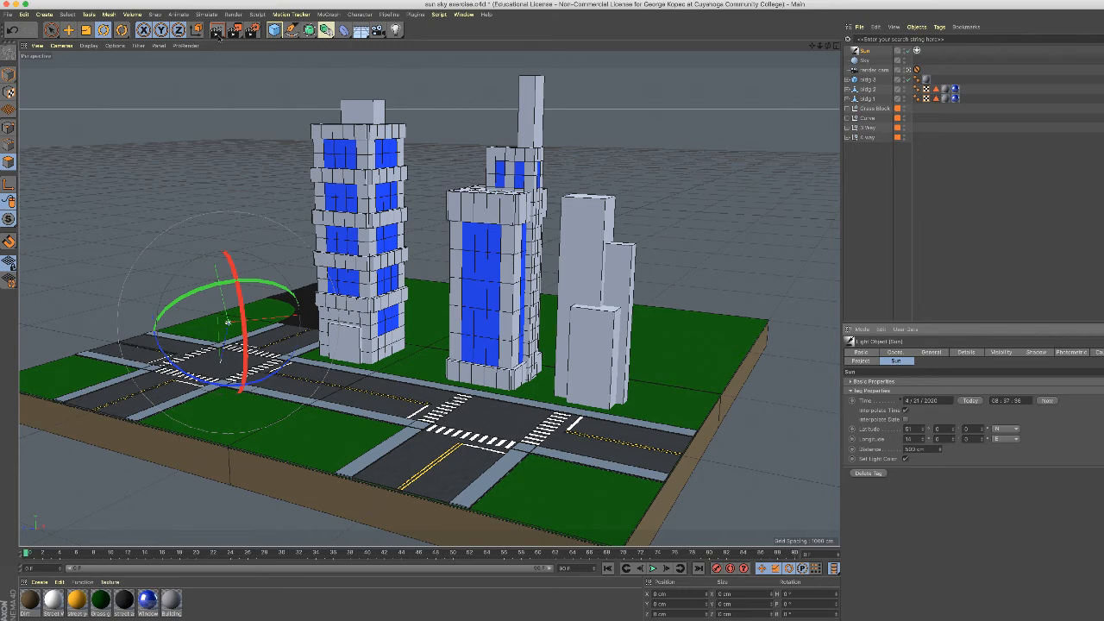
click(217, 31)
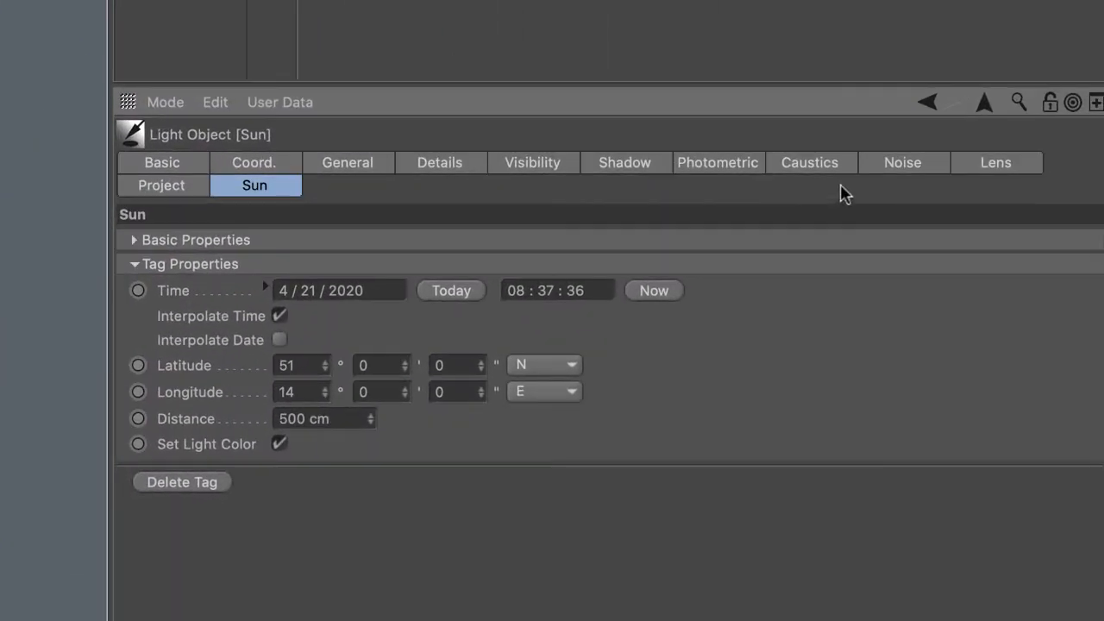
Change the Sun light's shadow type to Area and render the view.
click(641, 166)
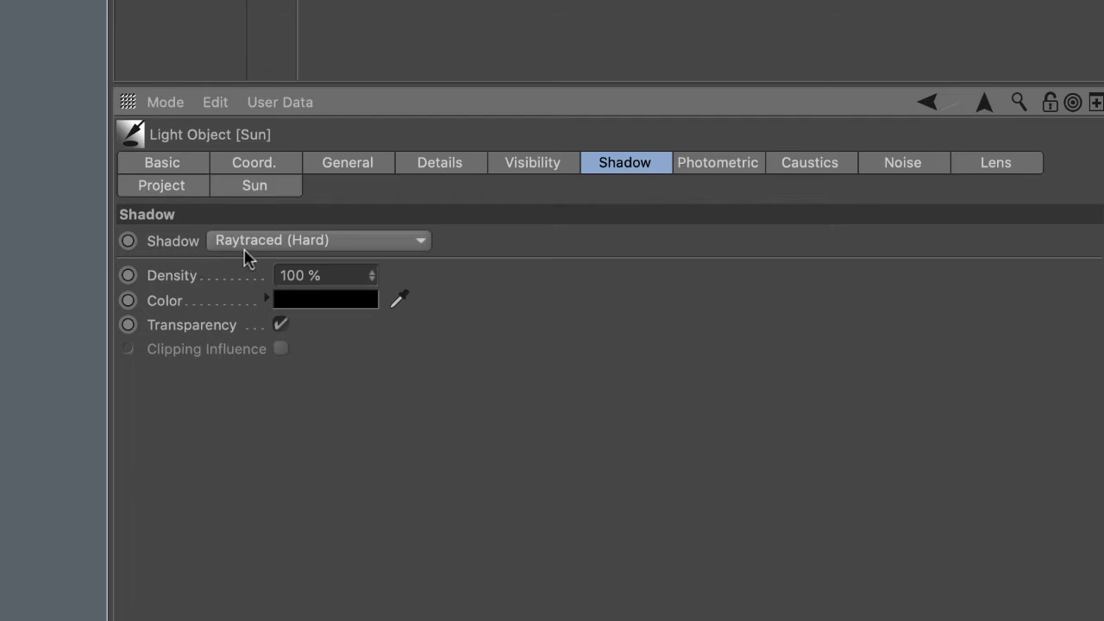
click(422, 248)
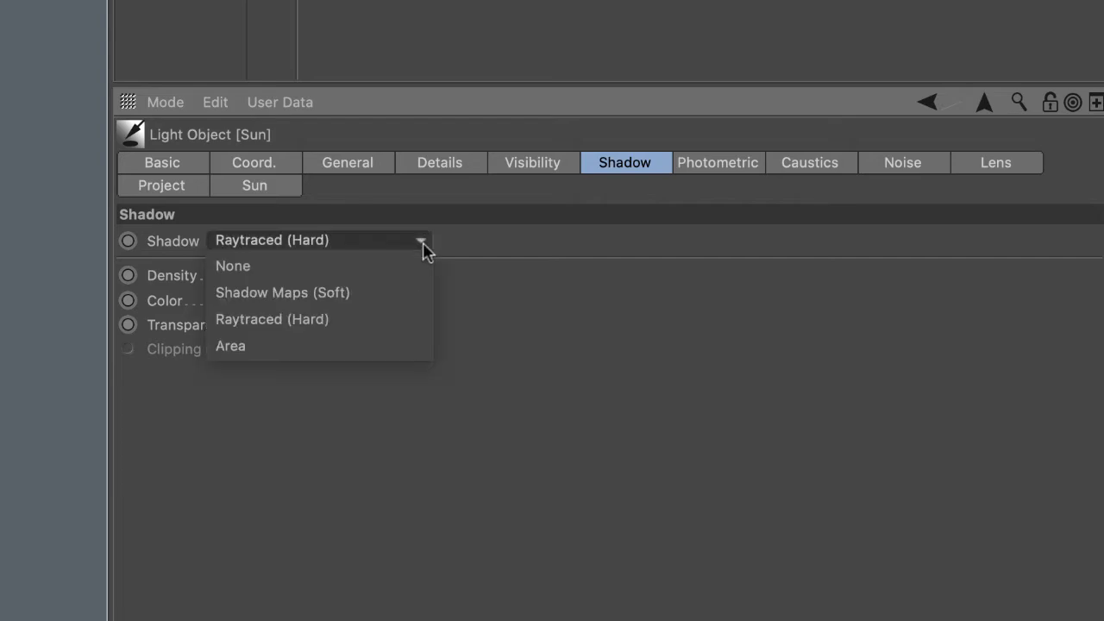
click(272, 345)
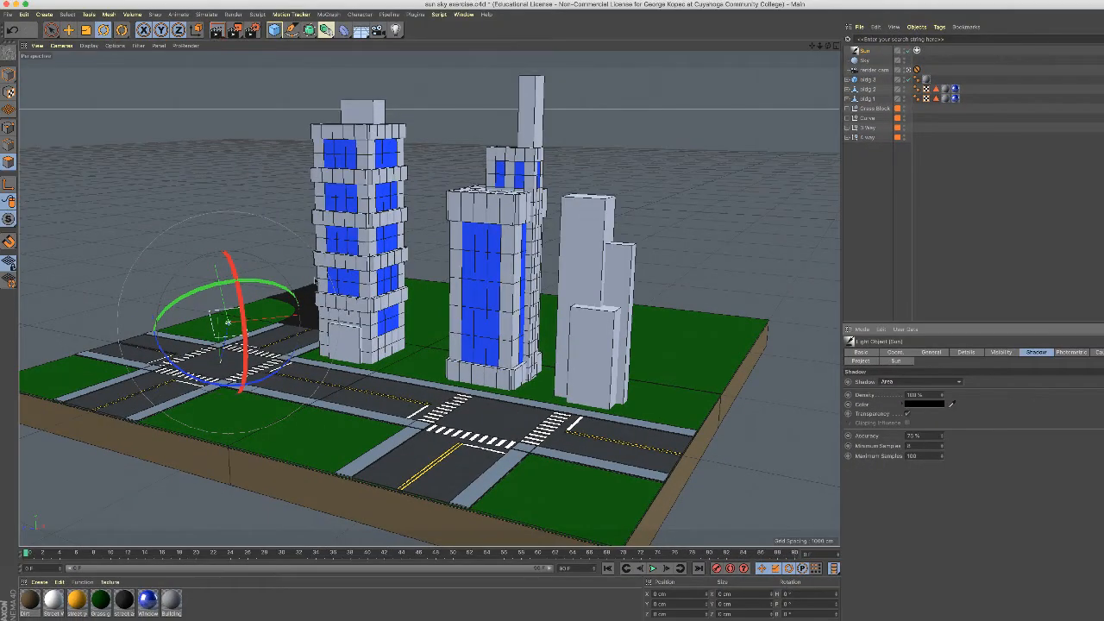
key(super+r)
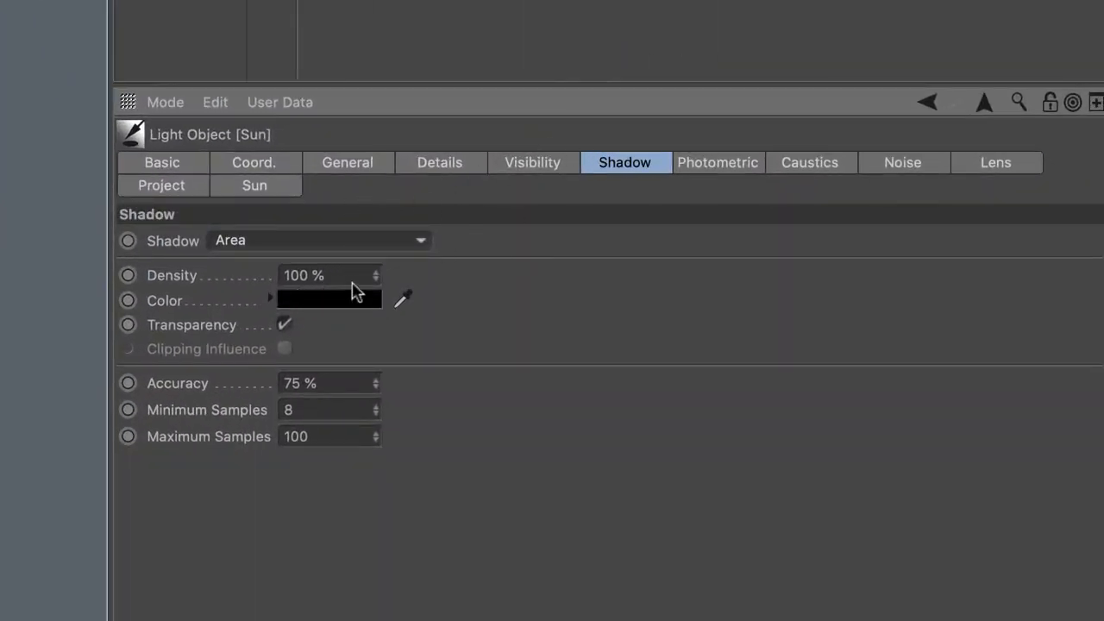
Set the Sun light's shadow density to 80 % and render the view, then review its time and shadow settings.
drag(346, 275, 259, 276)
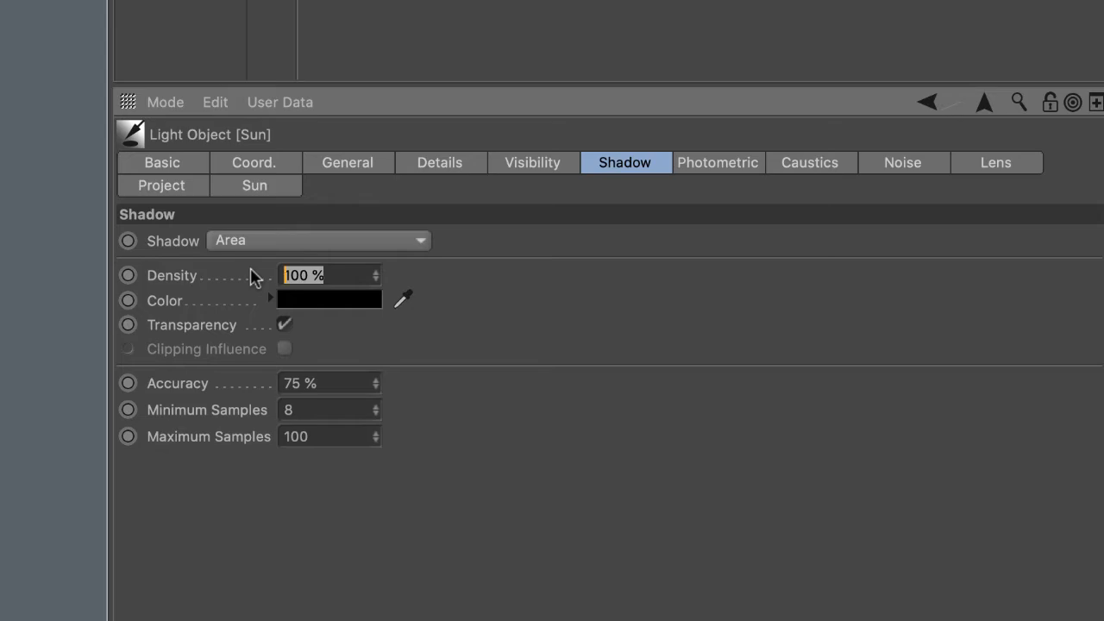
text(80)
key(Return)
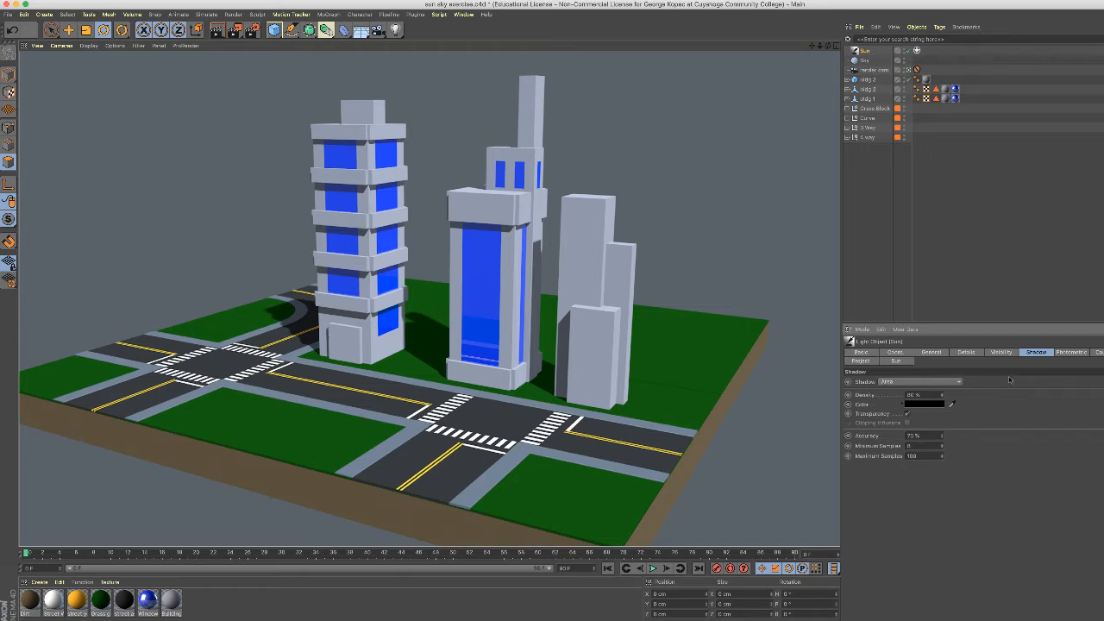
click(897, 360)
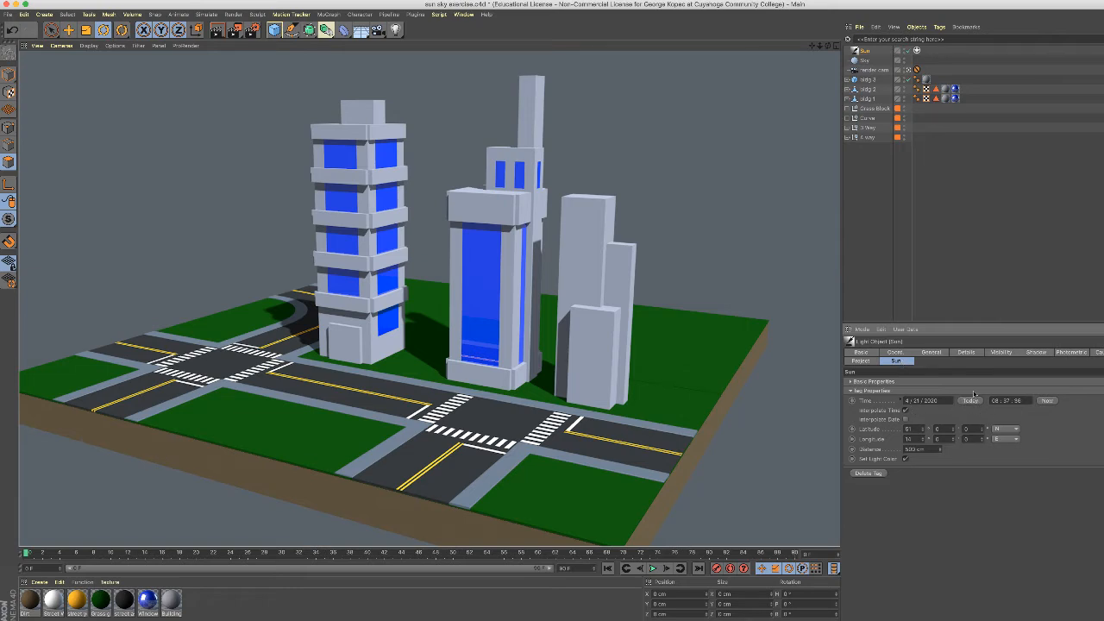
click(1035, 353)
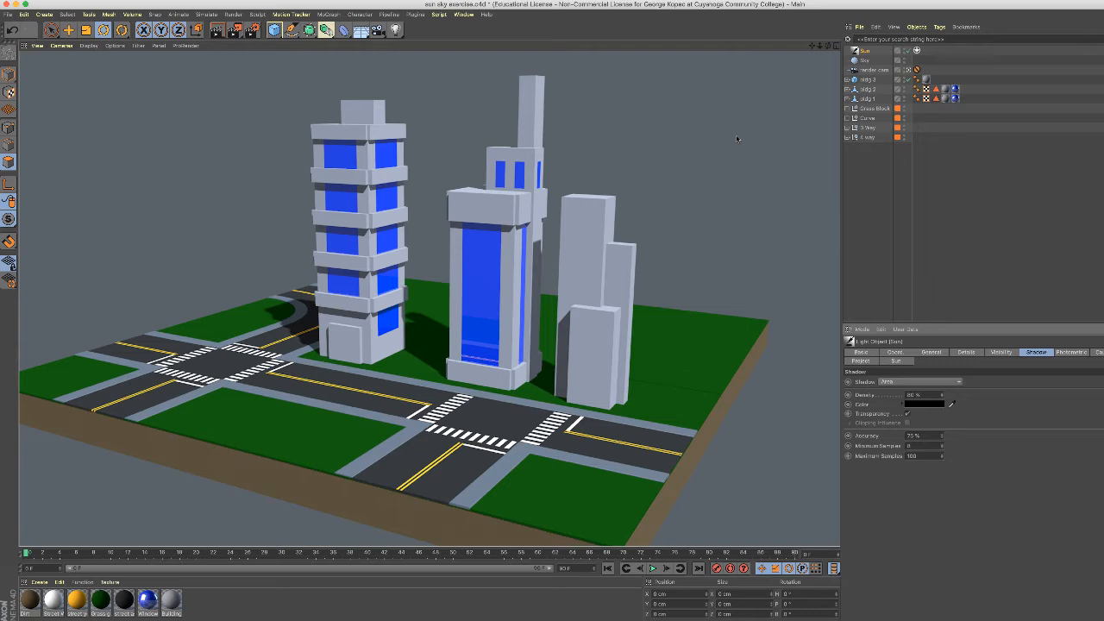
Create a new material named sky and disable its Reflectance channel.
double_click(223, 602)
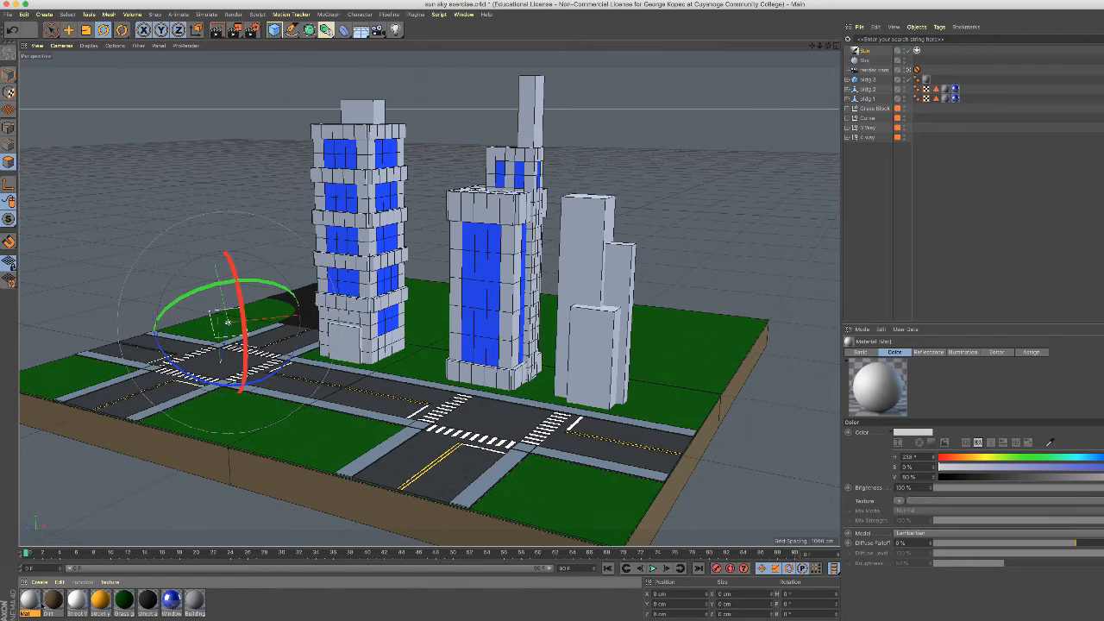
double_click(33, 602)
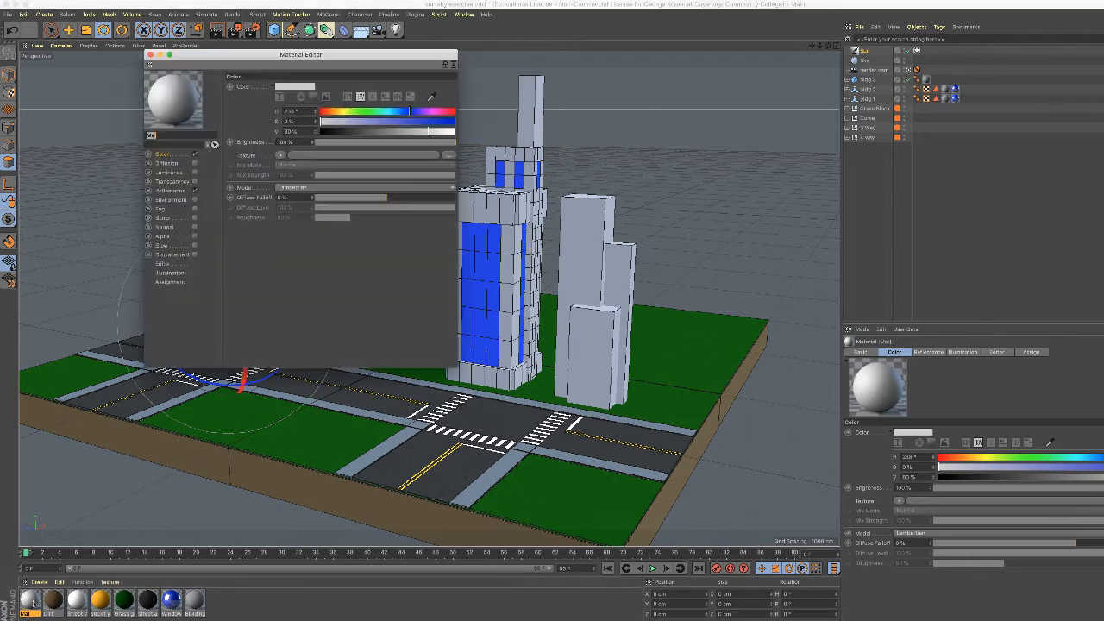
key(BackSpace)
text(sky)
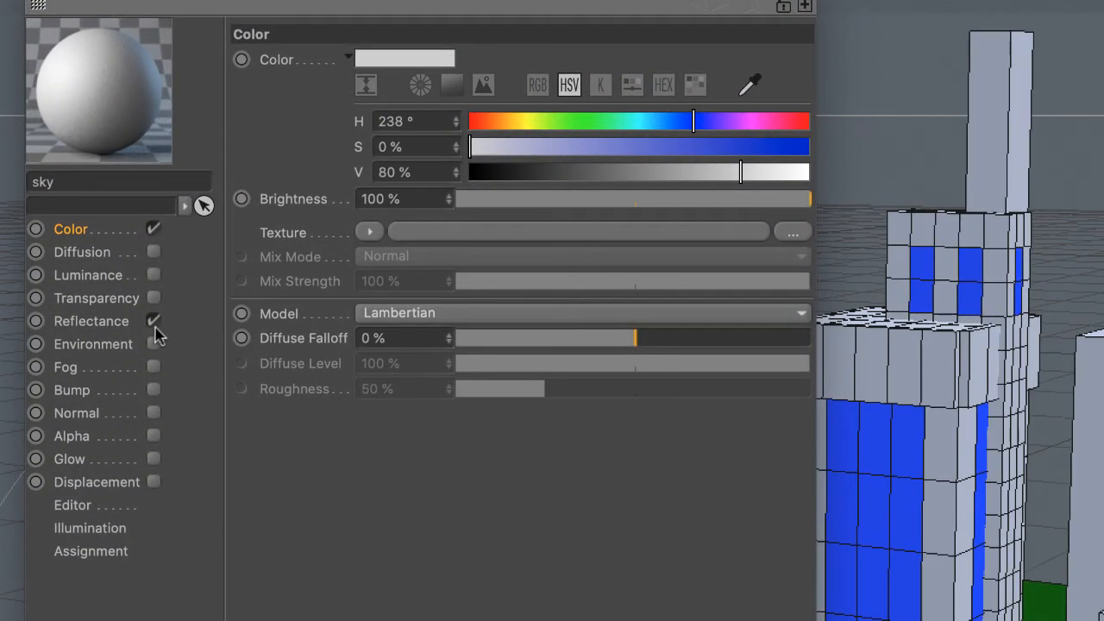
click(195, 190)
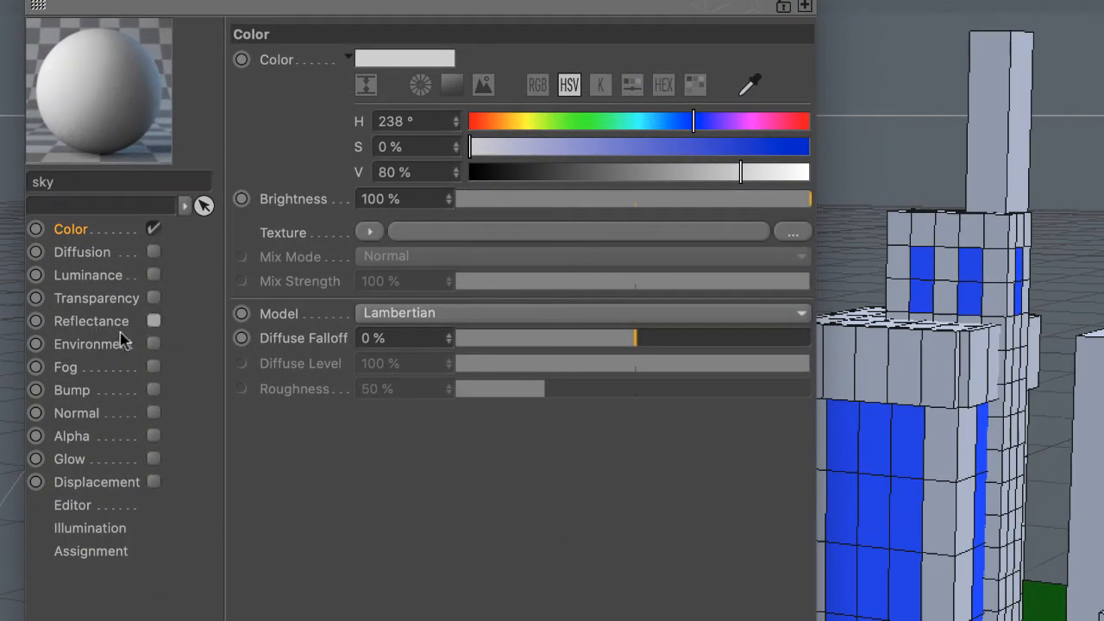
Load HDR_029_Sky_Cloudy_Ref.hdr from the HDR_029_Sky_Cloudy_Free folder as the sky material's color texture, and create a copy at the project location.
click(802, 230)
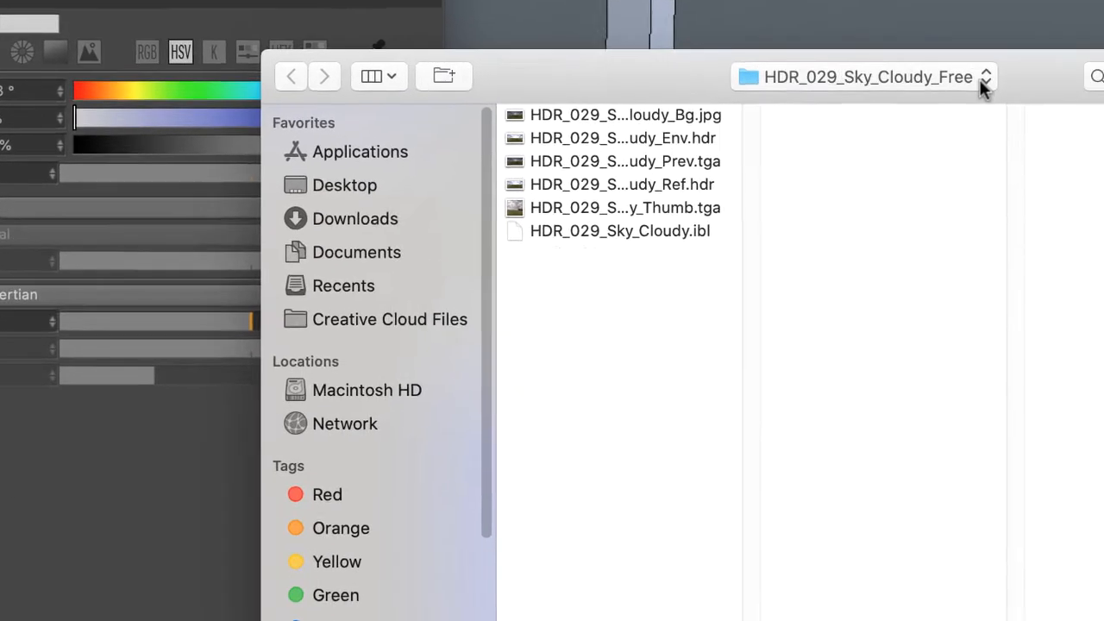
click(981, 79)
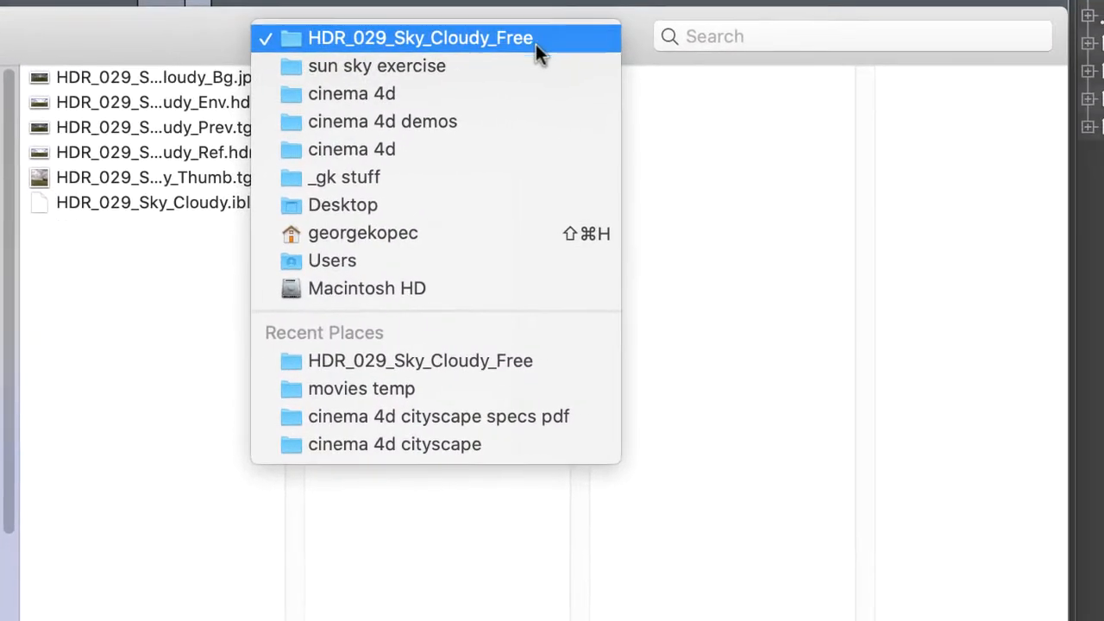
click(501, 76)
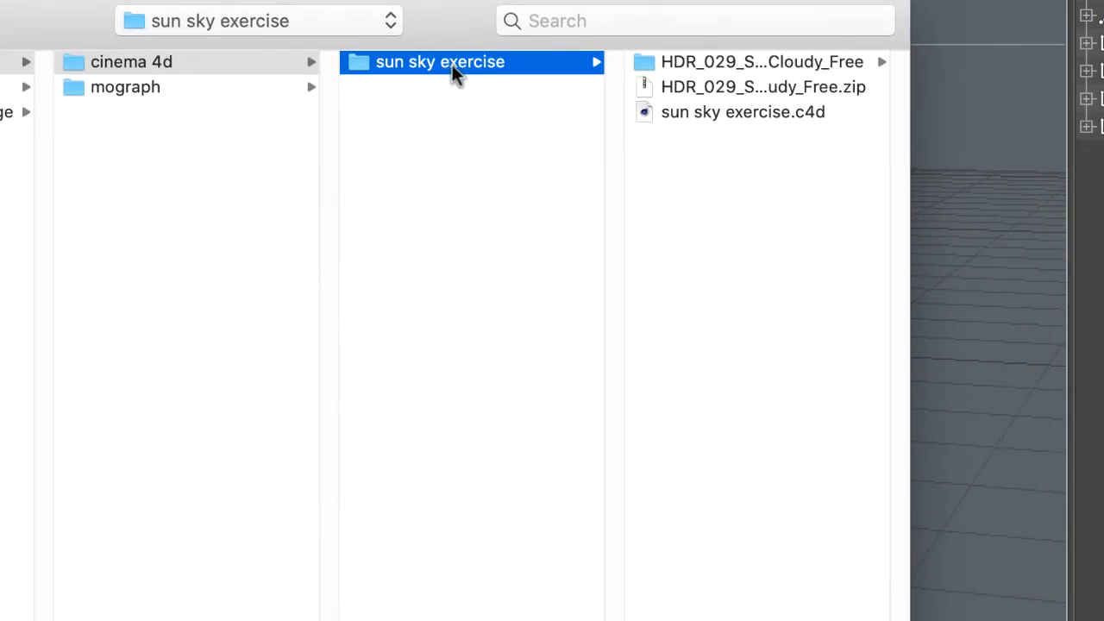
click(647, 69)
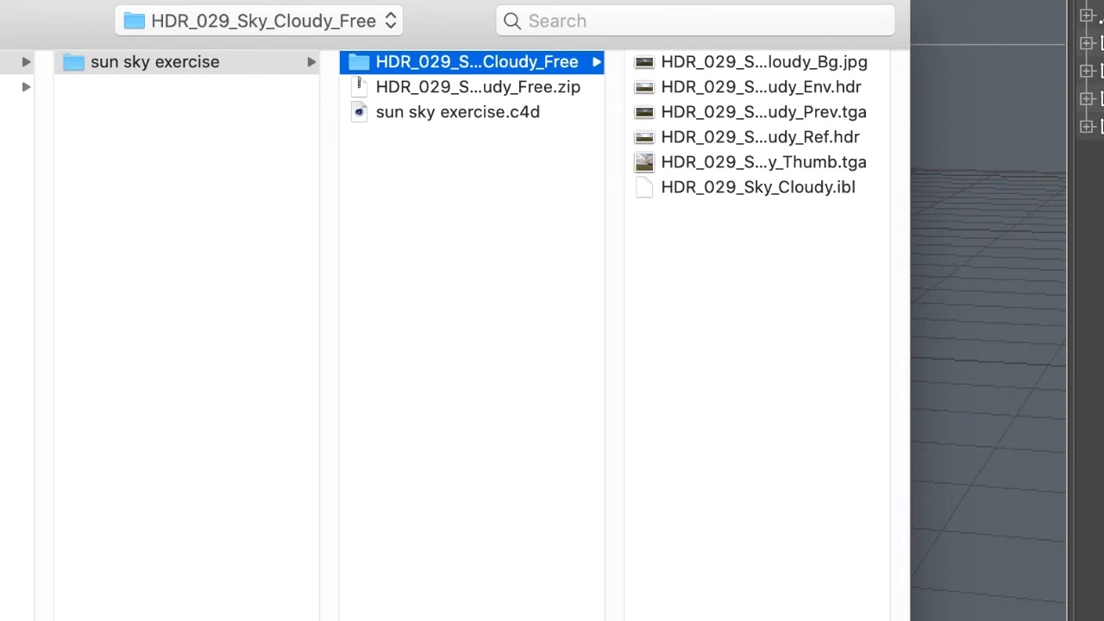
drag(900, 620, 949, 620)
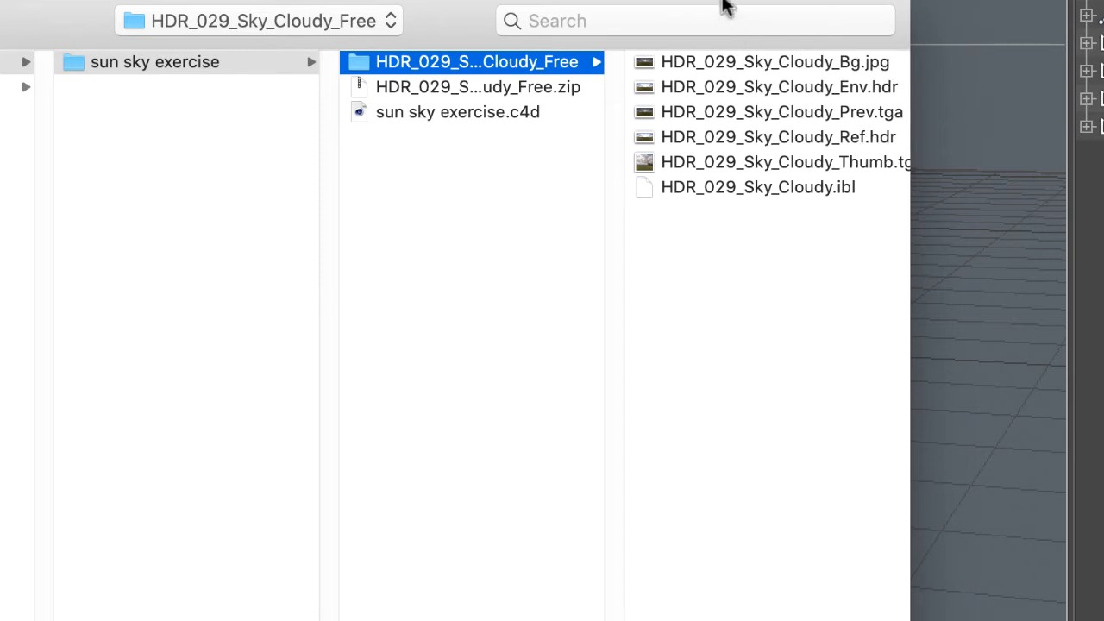
drag(727, 7, 546, 13)
click(578, 143)
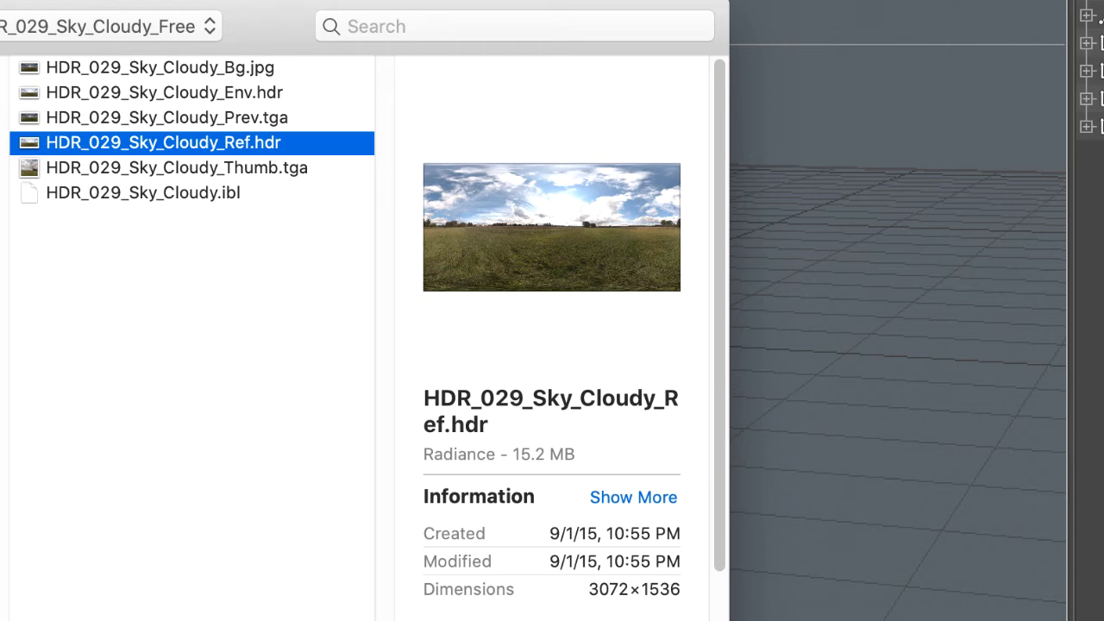
click(656, 620)
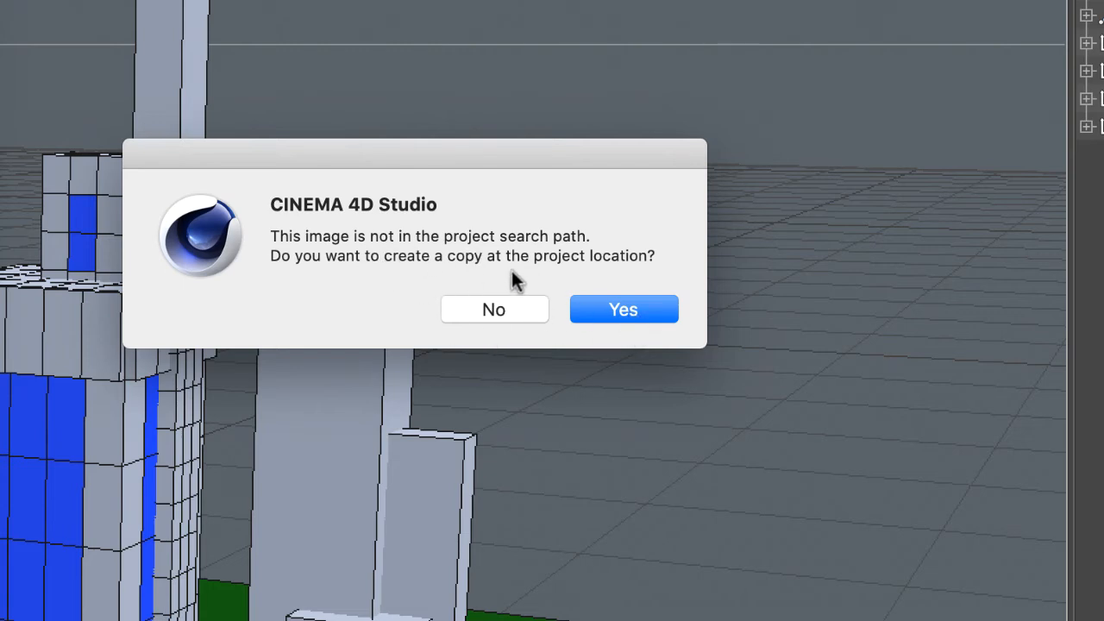
click(634, 312)
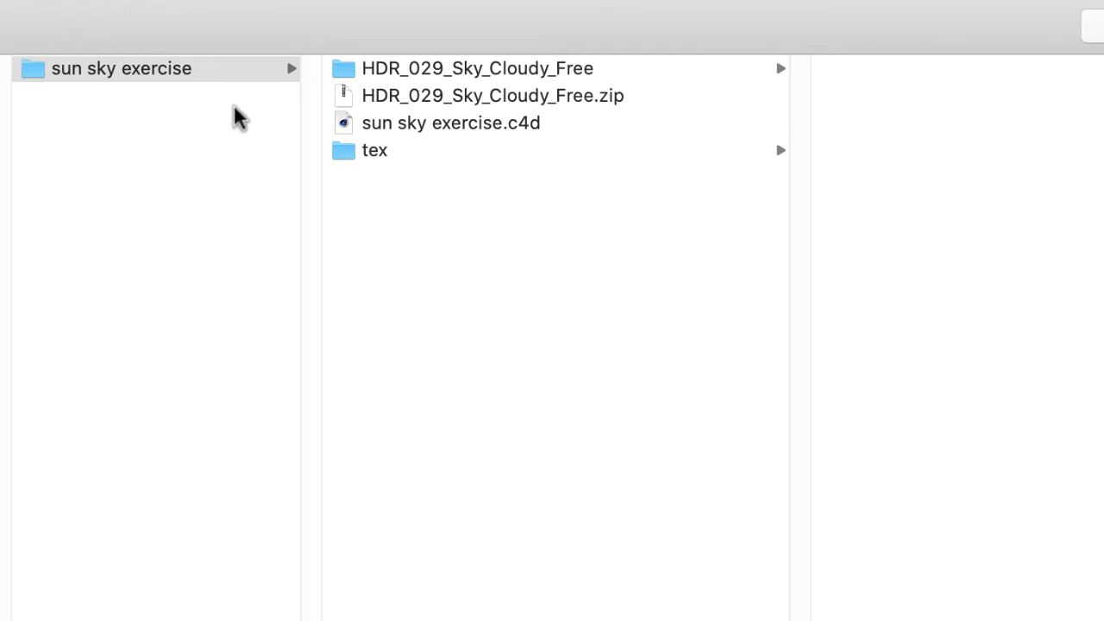
In Finder, look inside the project's tex folder and inspect the copied HDR_029_Sky_Cloudy_Ref.hdr file.
click(351, 161)
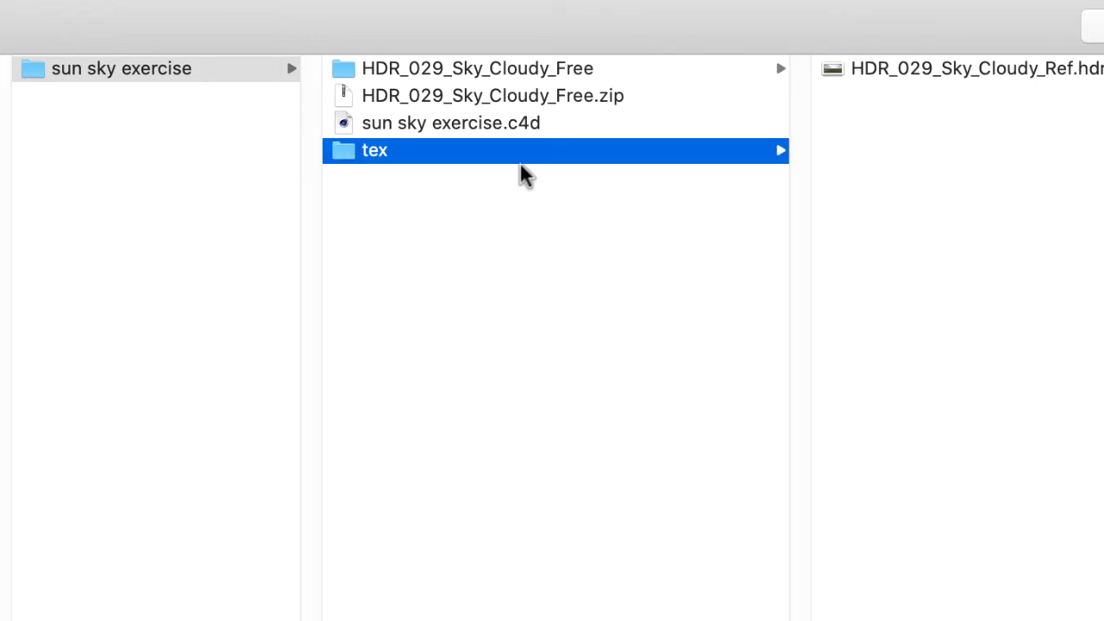
click(850, 76)
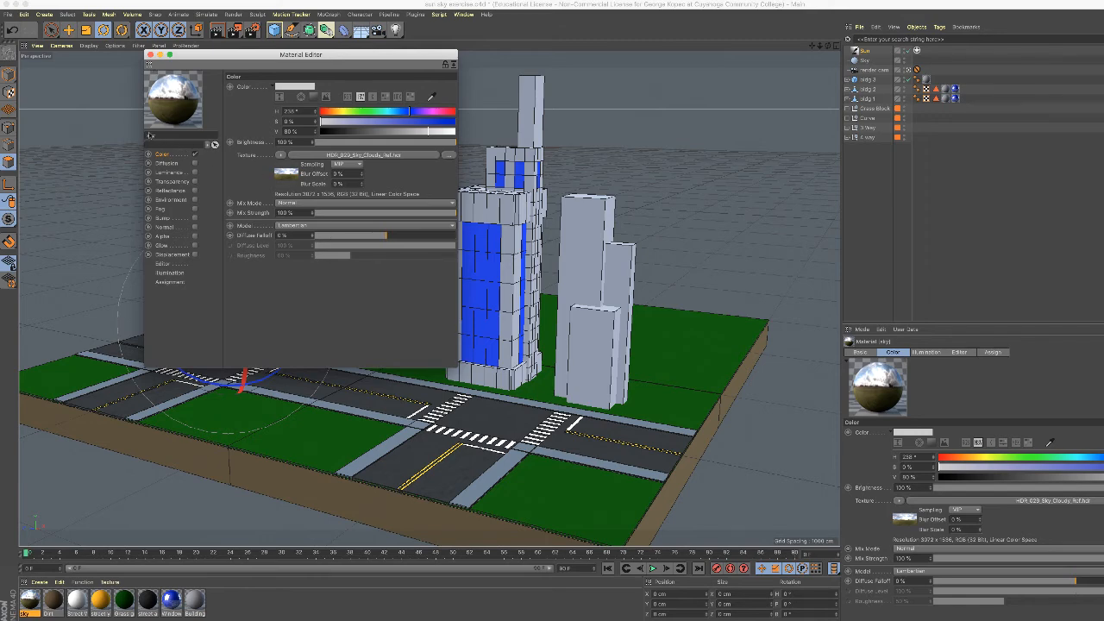
Close the material editor, apply the sky material to the Sky object, and render the view.
click(150, 54)
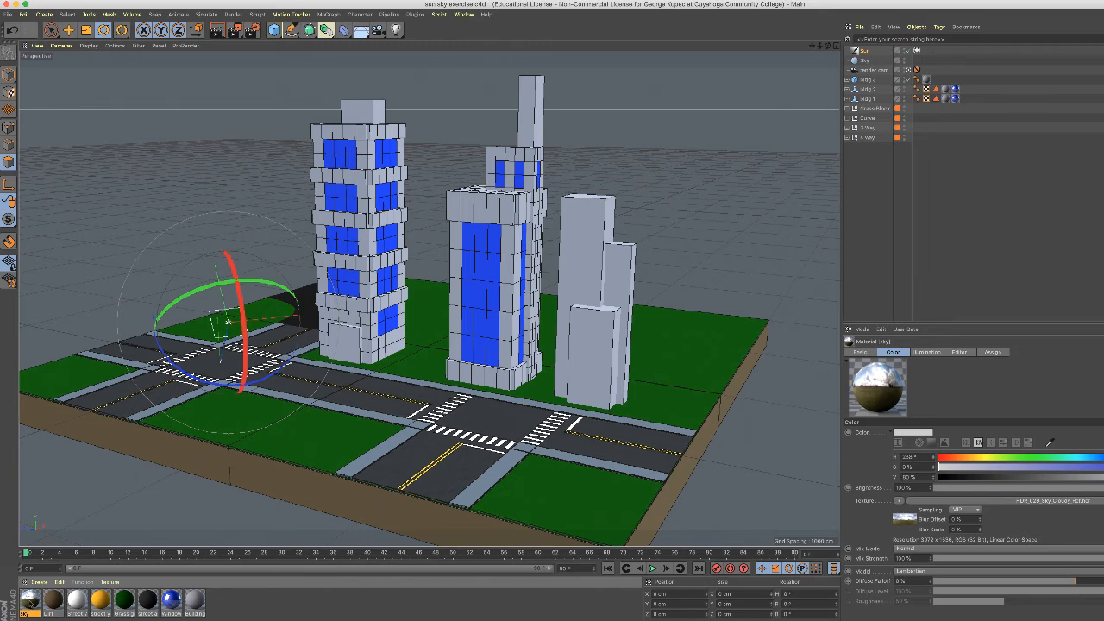
drag(30, 600, 867, 62)
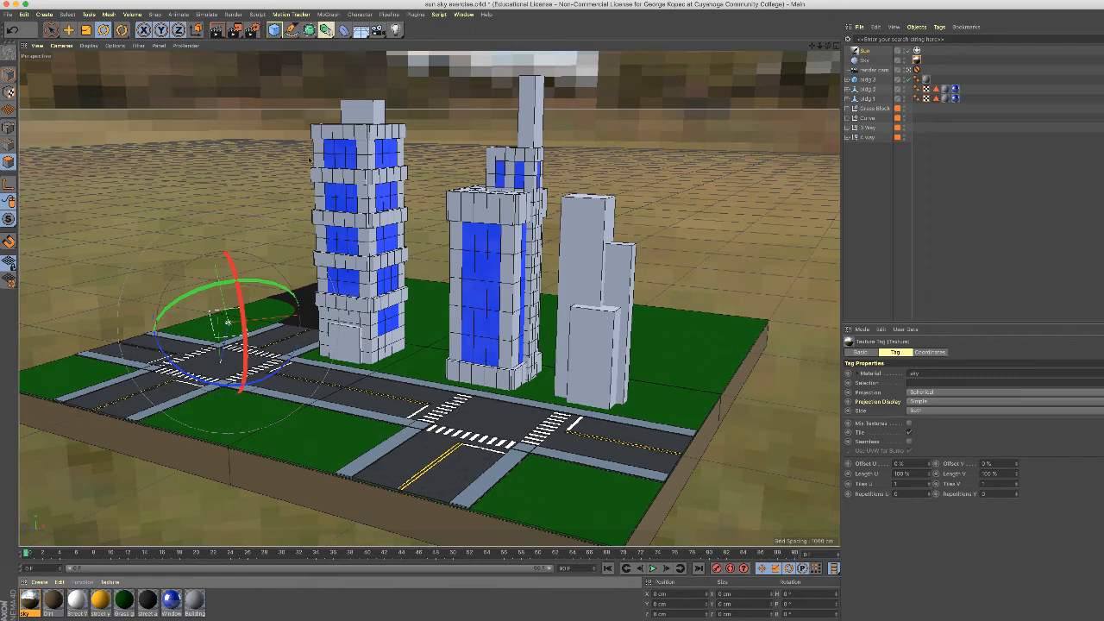
click(215, 31)
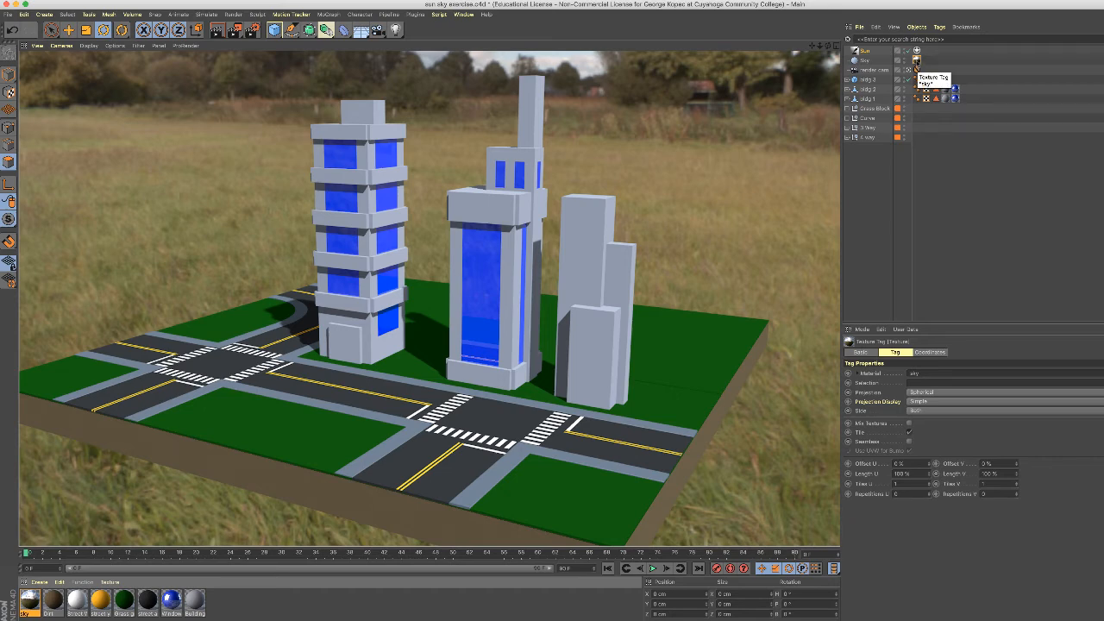
Shift the sky texture tag's Offset U to a negative percentage, raise Offset V to 29 %, and render the view.
click(918, 61)
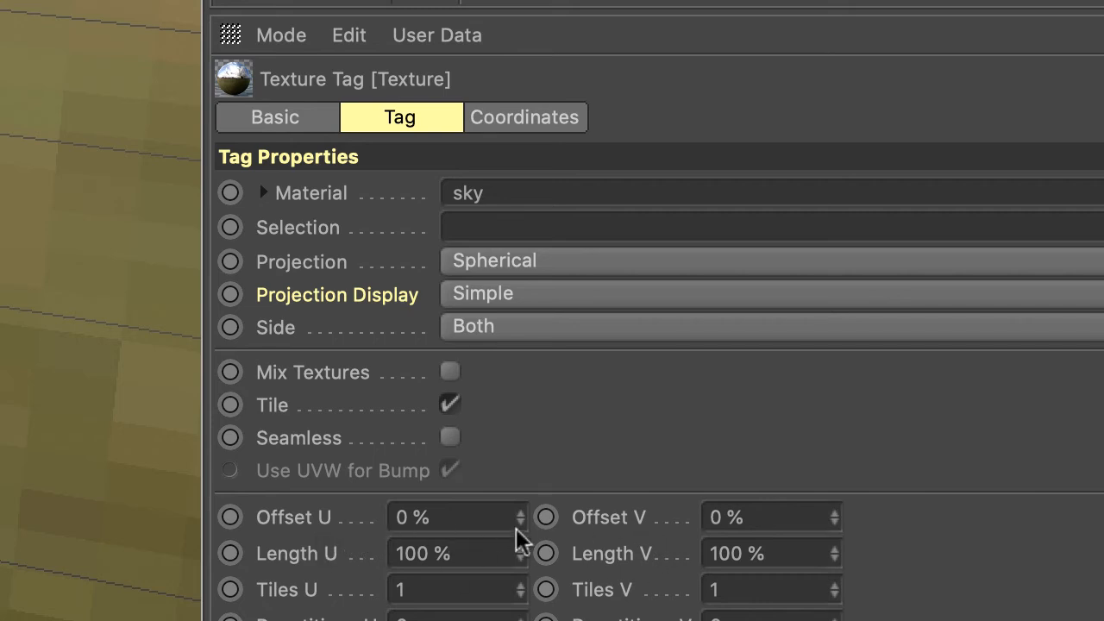
drag(523, 518, 528, 526)
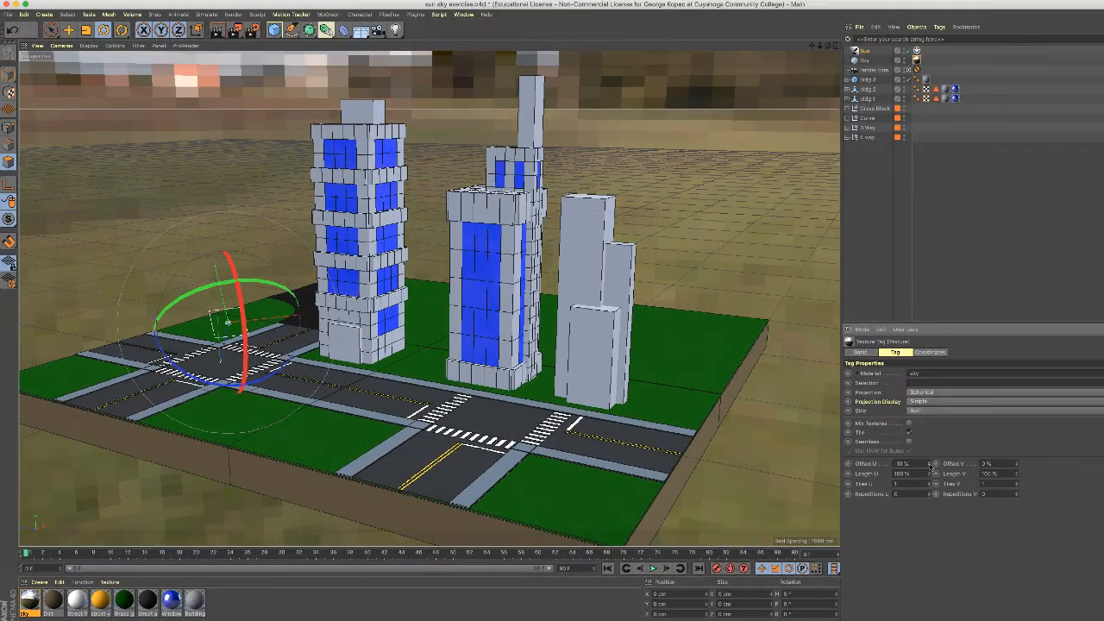
drag(930, 466, 930, 467)
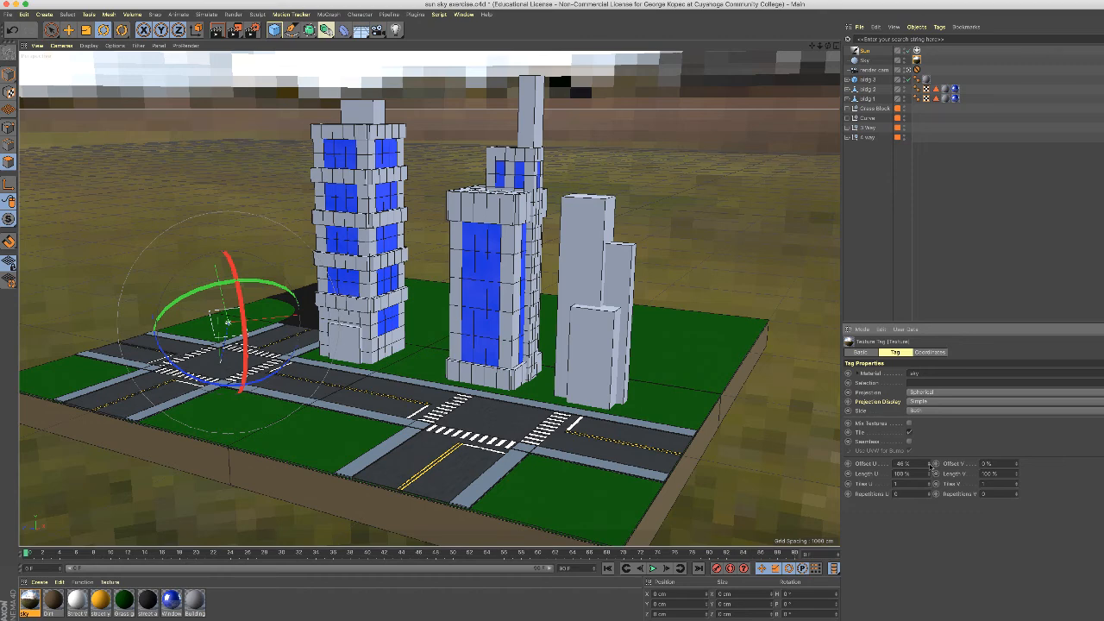
drag(930, 466, 945, 469)
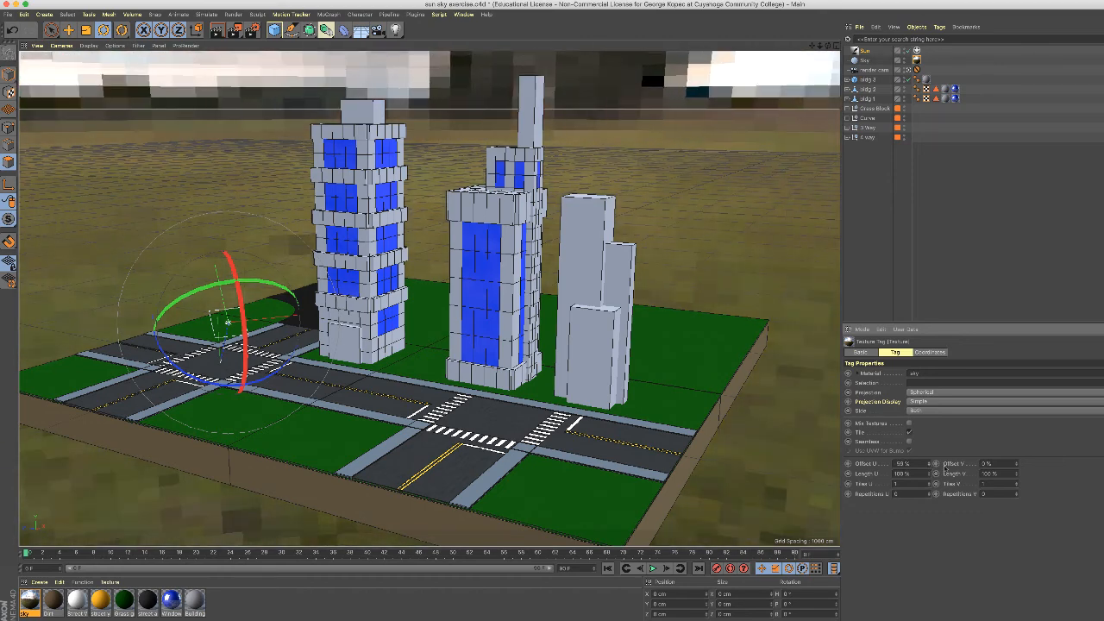
drag(1019, 473, 1018, 470)
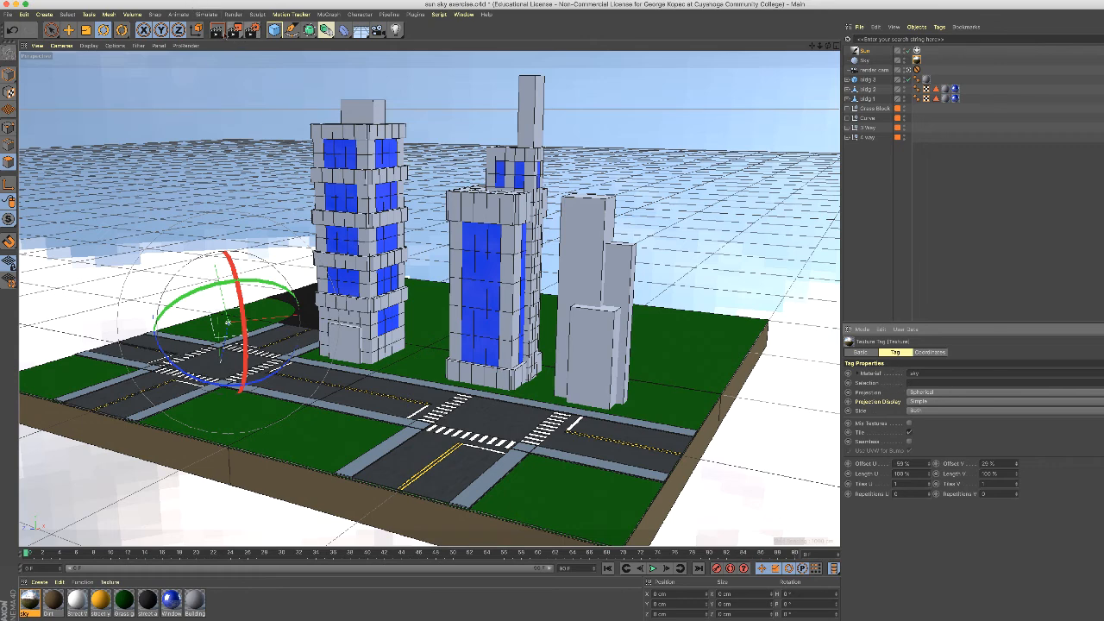
click(216, 30)
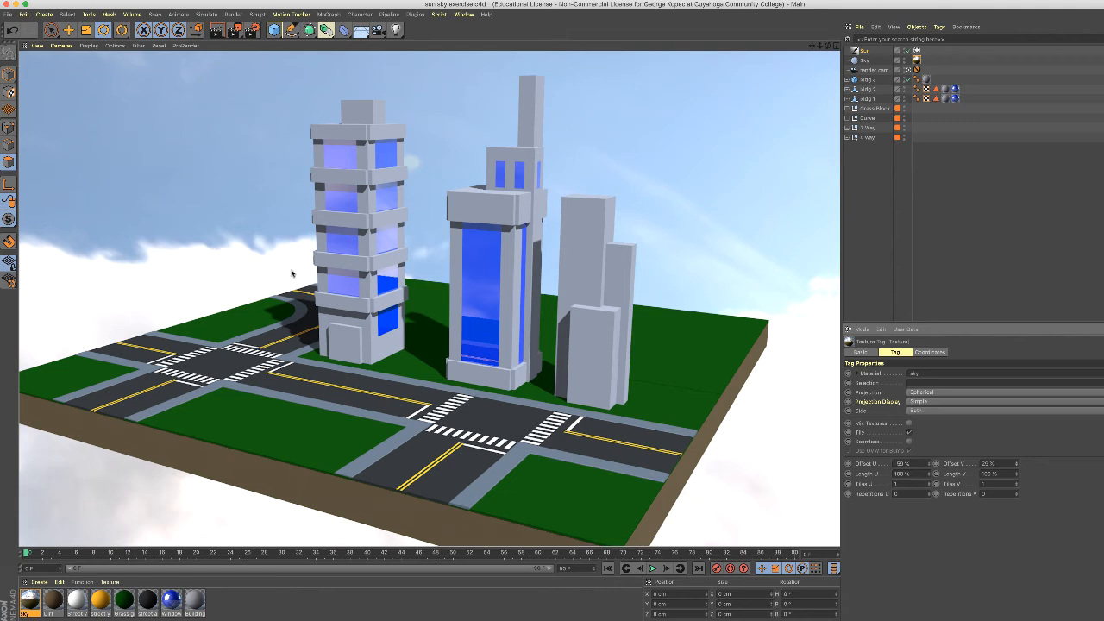
Set the sky texture tag's Offset U to -100 % and Offset V to 30 %.
click(902, 464)
key(BackSpace)
text(-100)
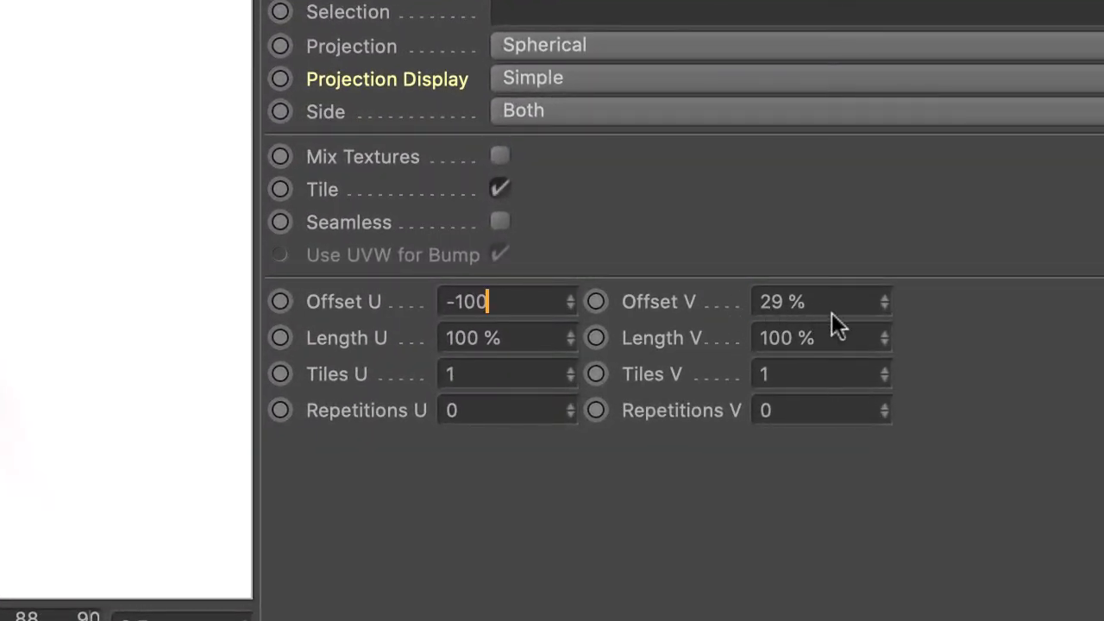
drag(816, 303, 776, 298)
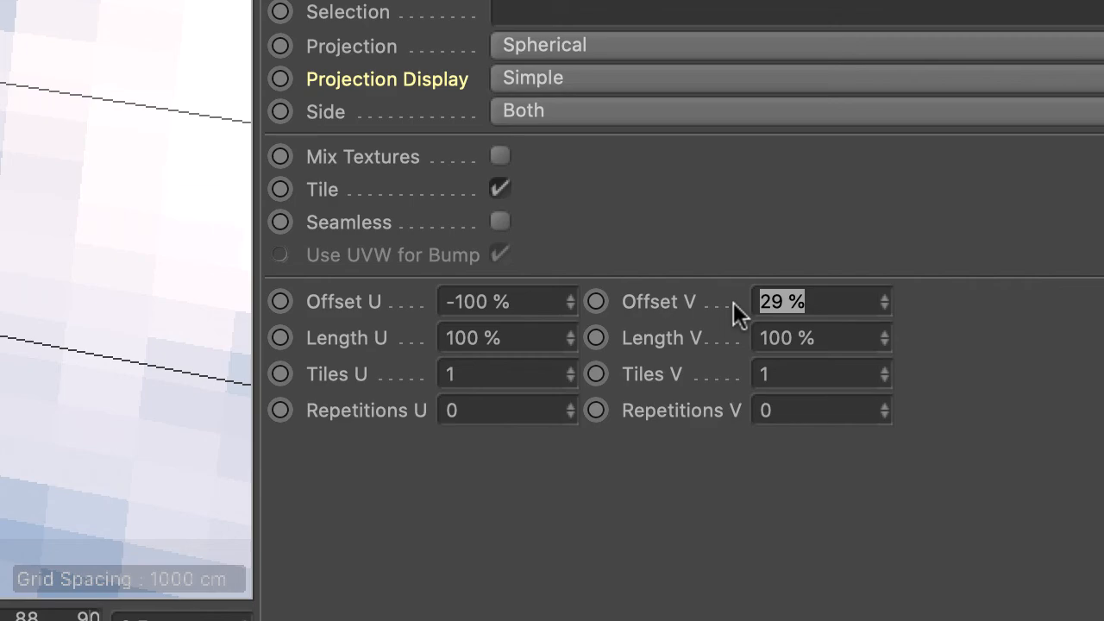
text(30)
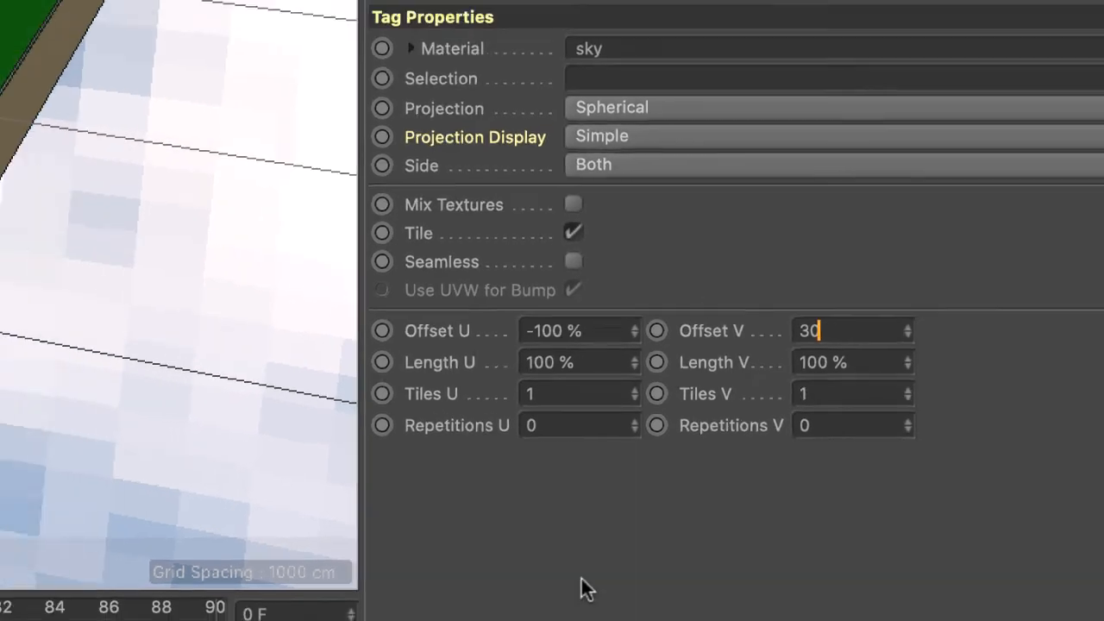
key(Return)
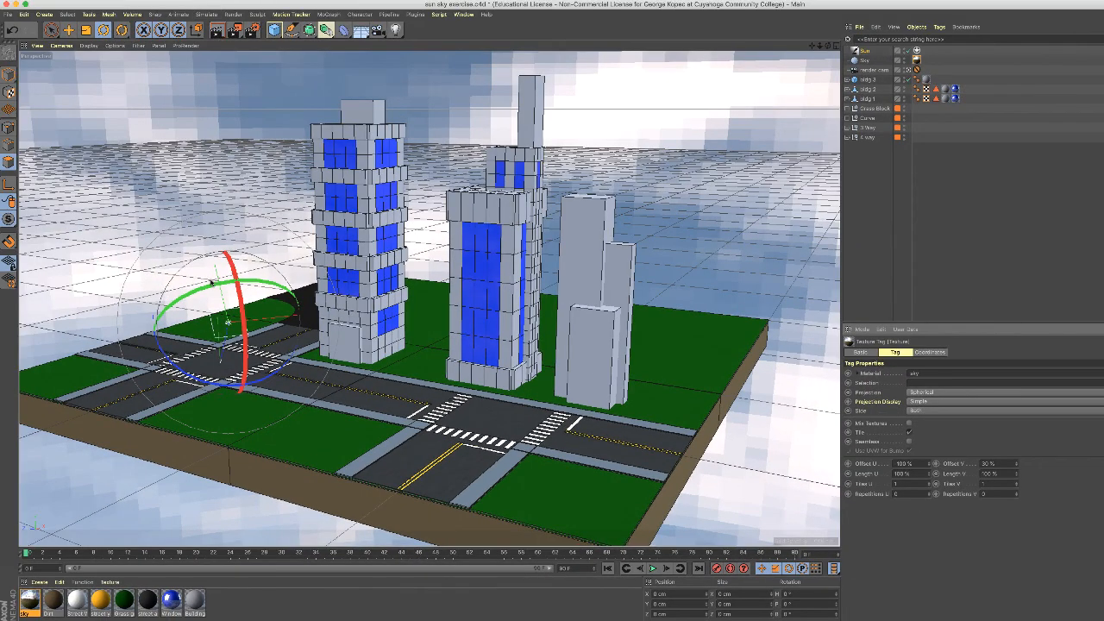